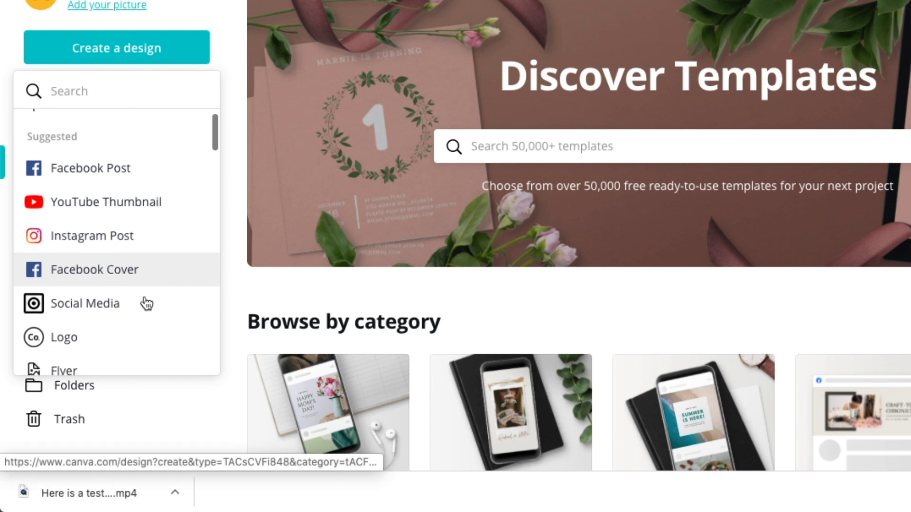
Step: Browse the available design types and create a new Facebook Post design
{"action": "scroll", "coordinate": [146, 304], "scroll_direction": "down", "scroll_amount": 6}
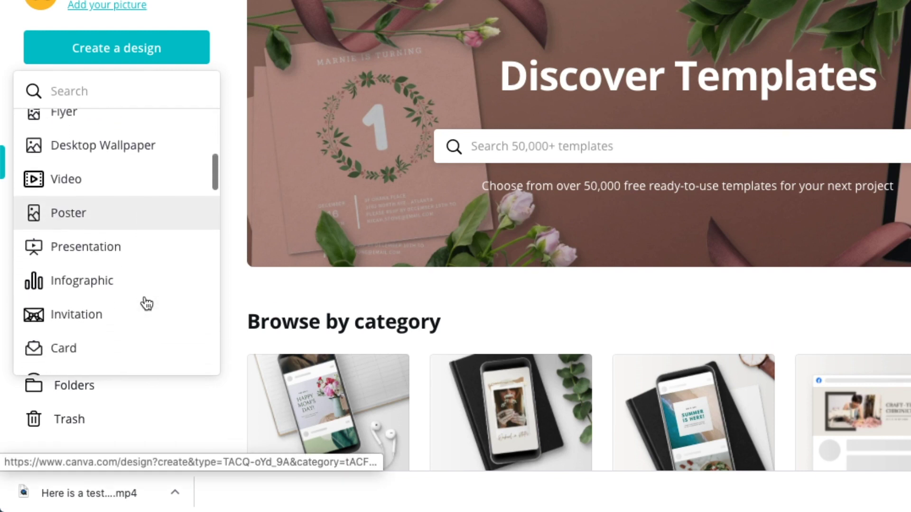
{"action": "scroll", "coordinate": [146, 304], "scroll_direction": "down", "scroll_amount": 5}
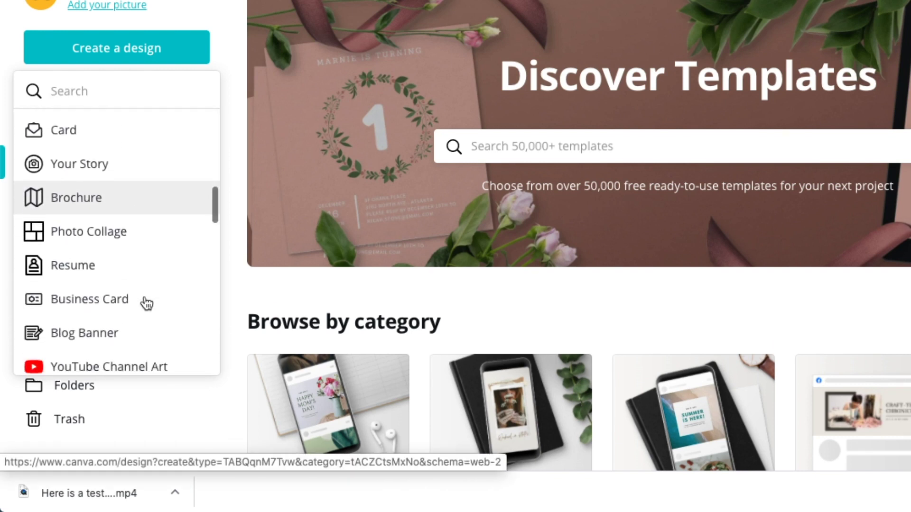
{"action": "scroll", "coordinate": [147, 303], "scroll_direction": "up", "scroll_amount": 12}
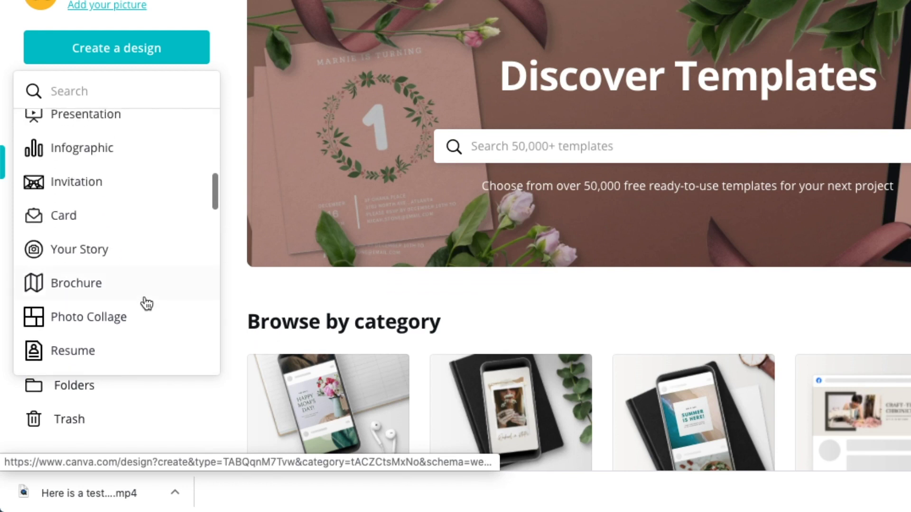
{"action": "scroll", "coordinate": [146, 304], "scroll_direction": "up", "scroll_amount": 4}
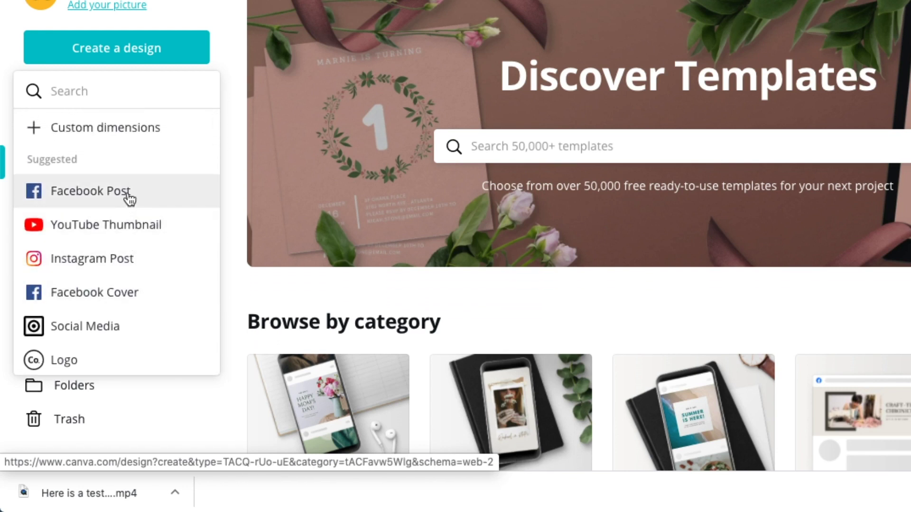
{"action": "left_click", "coordinate": [128, 195]}
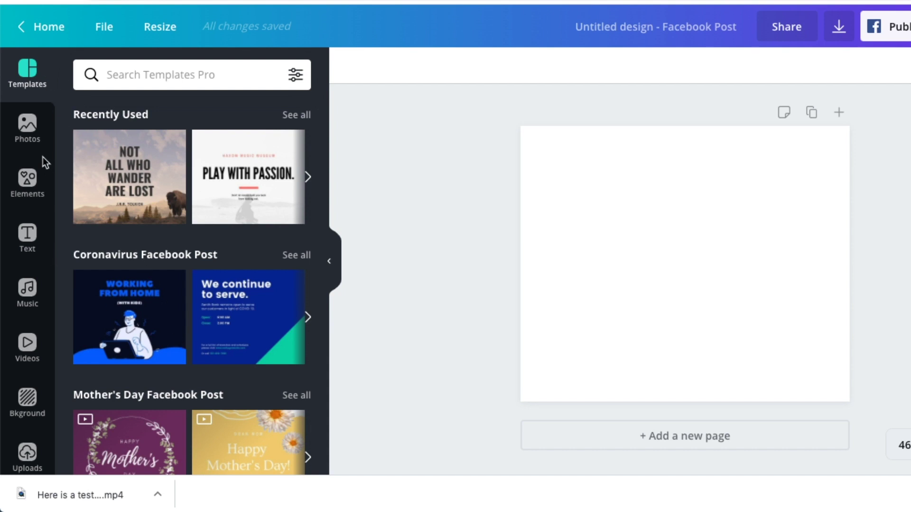
Step: Browse the stock photos and the graphic elements, including shapes, frames and stickers
{"action": "left_click", "coordinate": [33, 131]}
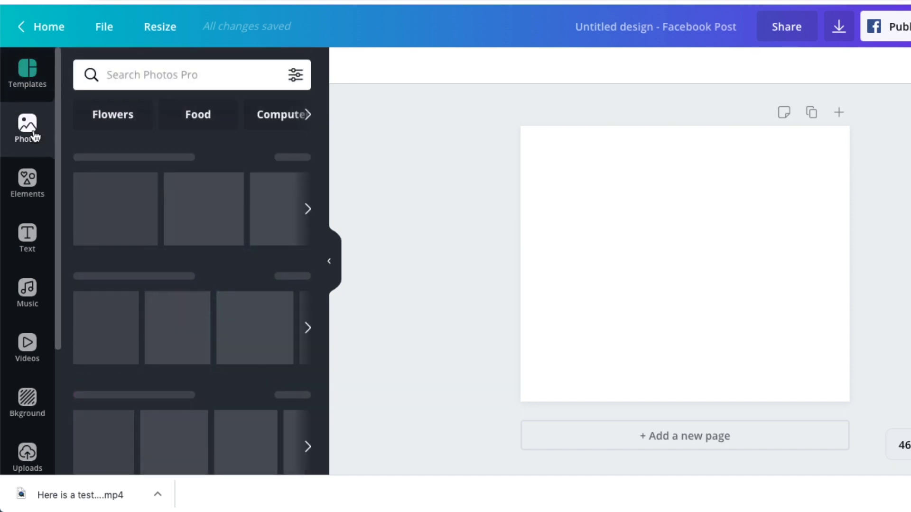
{"action": "scroll", "coordinate": [189, 299], "scroll_direction": "down", "scroll_amount": 6}
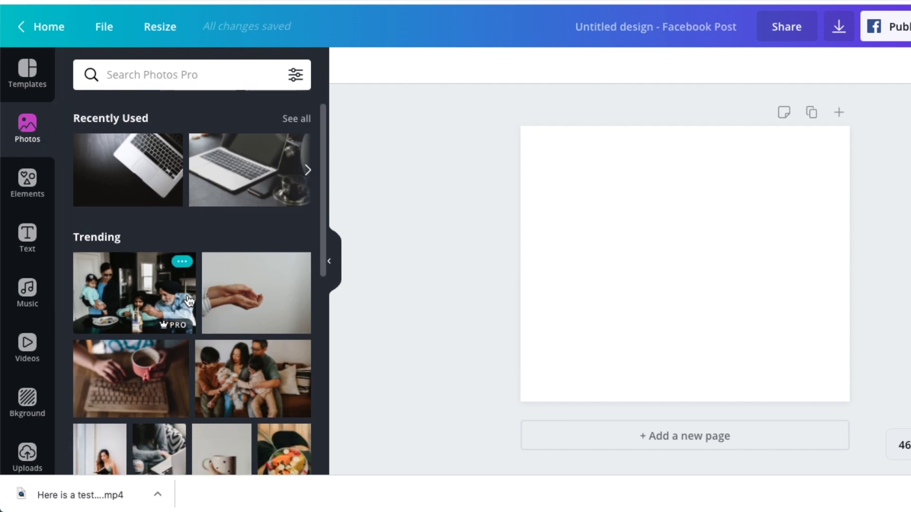
{"action": "scroll", "coordinate": [189, 300], "scroll_direction": "down", "scroll_amount": 2}
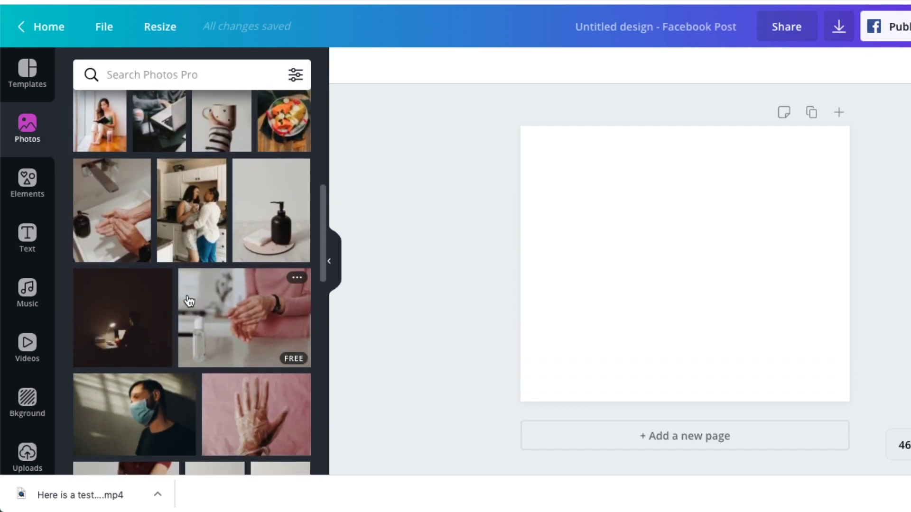
{"action": "scroll", "coordinate": [189, 300], "scroll_direction": "up", "scroll_amount": 5}
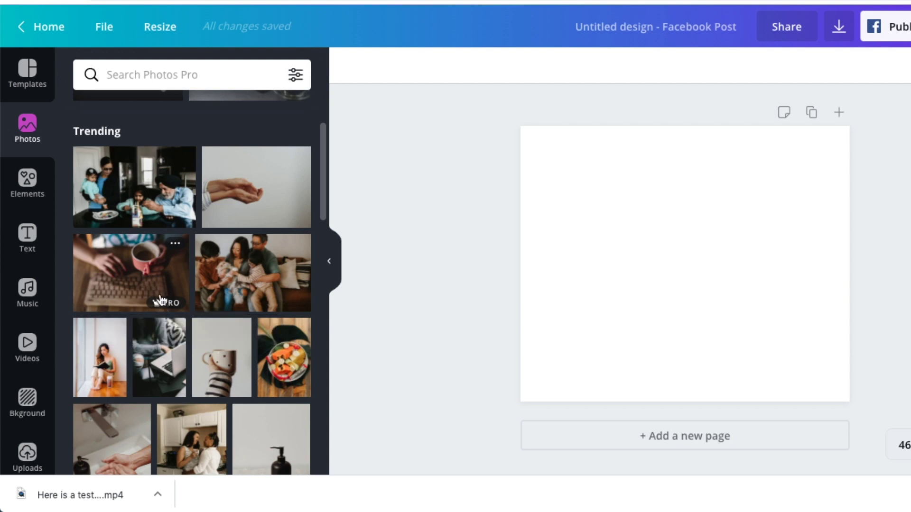
{"action": "left_click", "coordinate": [28, 181]}
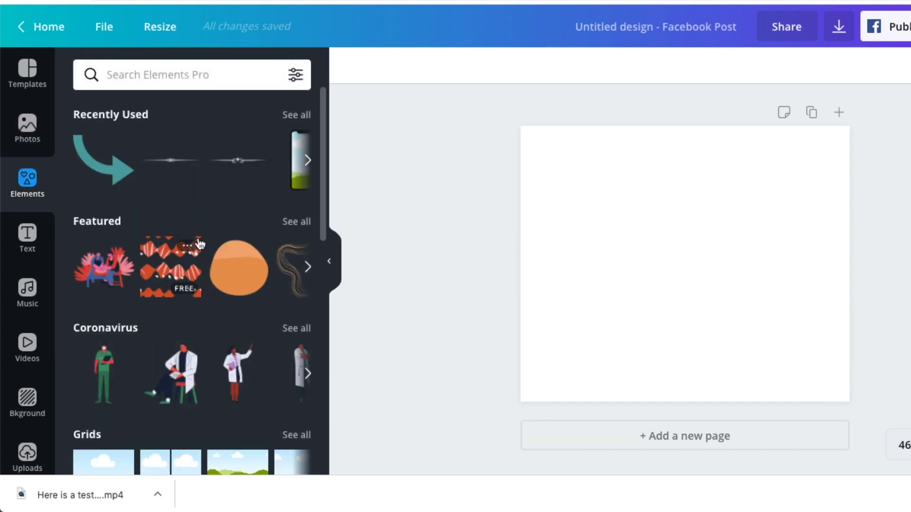
{"action": "scroll", "coordinate": [183, 346], "scroll_direction": "down", "scroll_amount": 9}
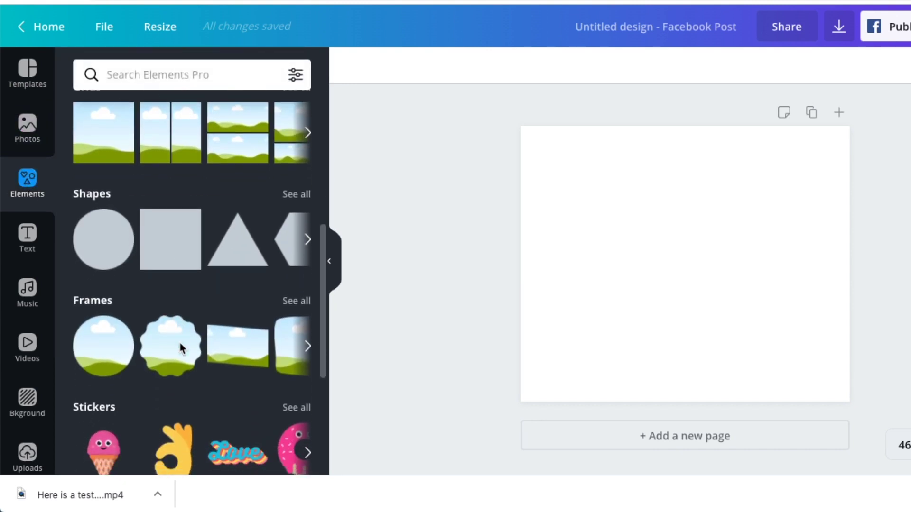
Step: Look through the text font combinations and the music tracks offered for the design
{"action": "left_click", "coordinate": [25, 235]}
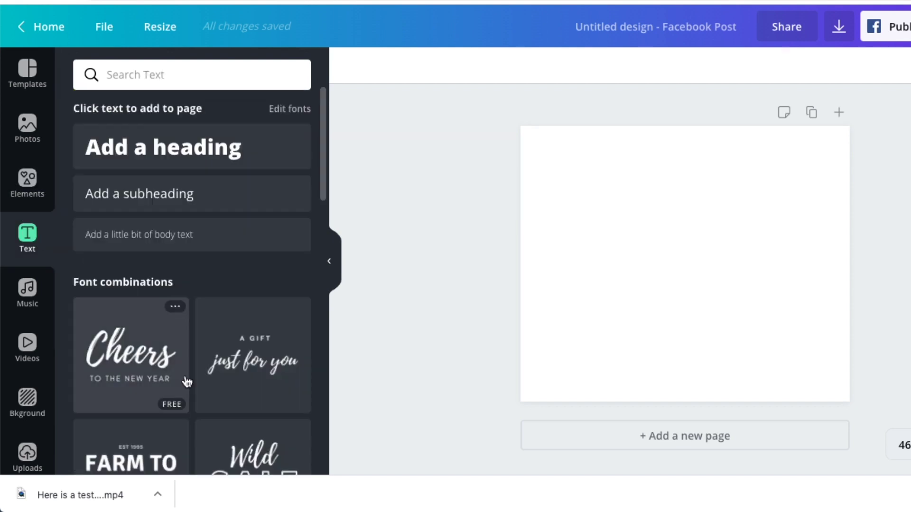
{"action": "scroll", "coordinate": [185, 380], "scroll_direction": "down", "scroll_amount": 3}
{"action": "scroll", "coordinate": [186, 404], "scroll_direction": "down", "scroll_amount": 5}
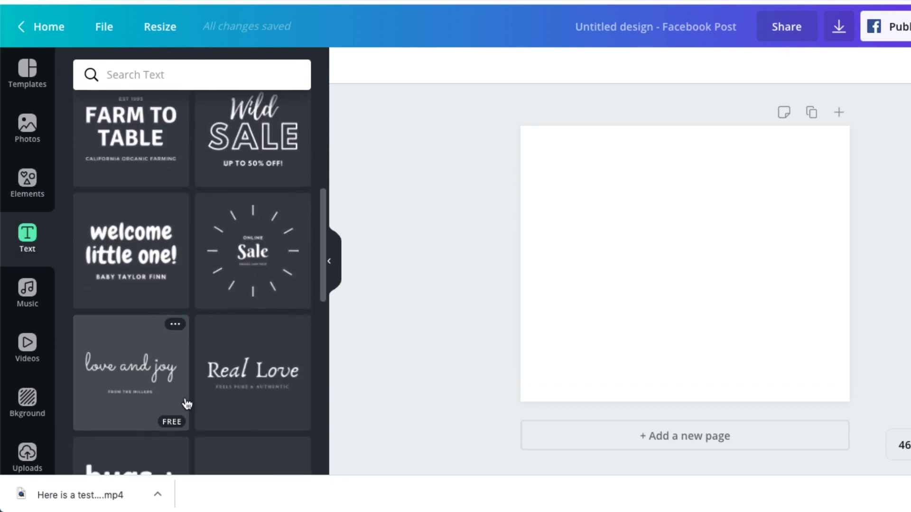
{"action": "left_click", "coordinate": [27, 290]}
{"action": "scroll", "coordinate": [179, 206], "scroll_direction": "down", "scroll_amount": 10}
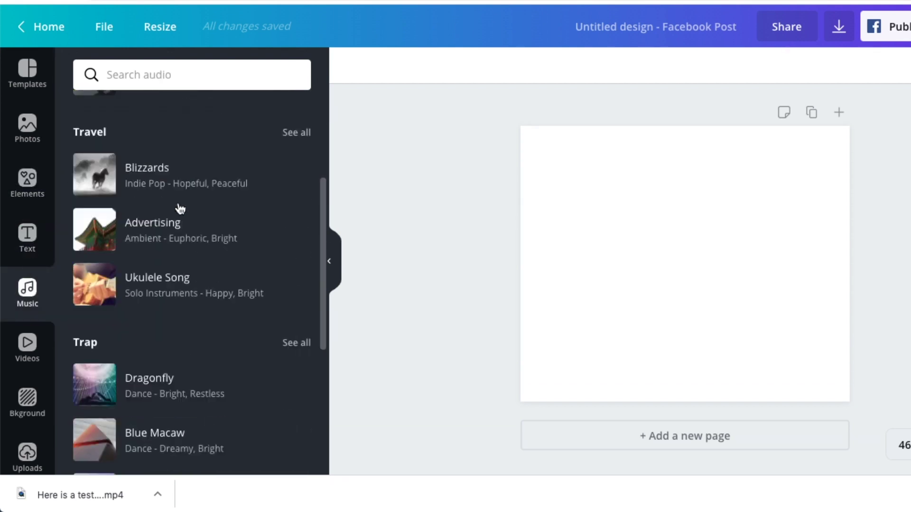
{"action": "scroll", "coordinate": [179, 204], "scroll_direction": "down", "scroll_amount": 4}
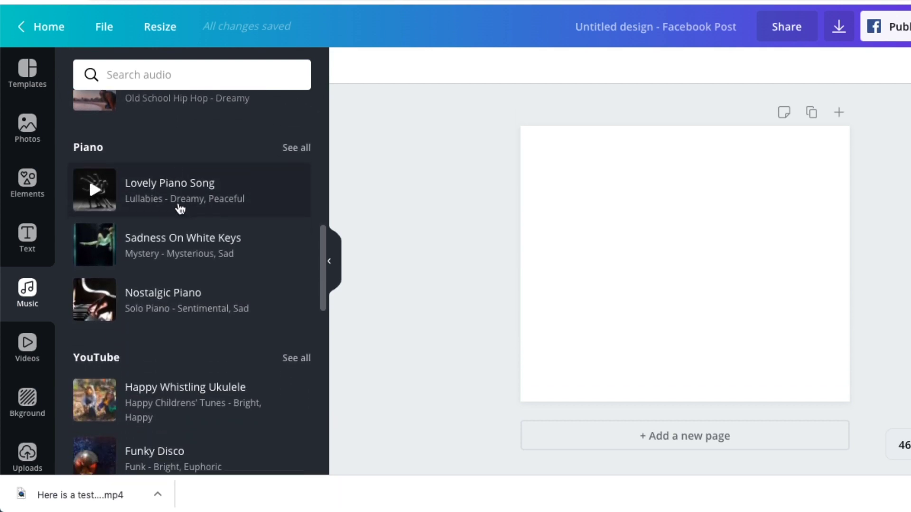
{"action": "scroll", "coordinate": [180, 209], "scroll_direction": "down", "scroll_amount": 1}
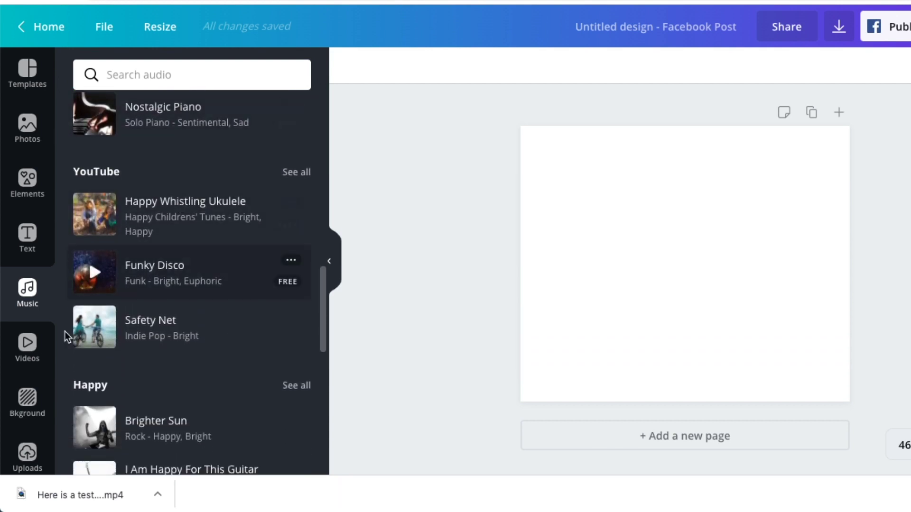
Step: Look through the stock video categories and the remaining asset categories of the editor
{"action": "left_click", "coordinate": [29, 344]}
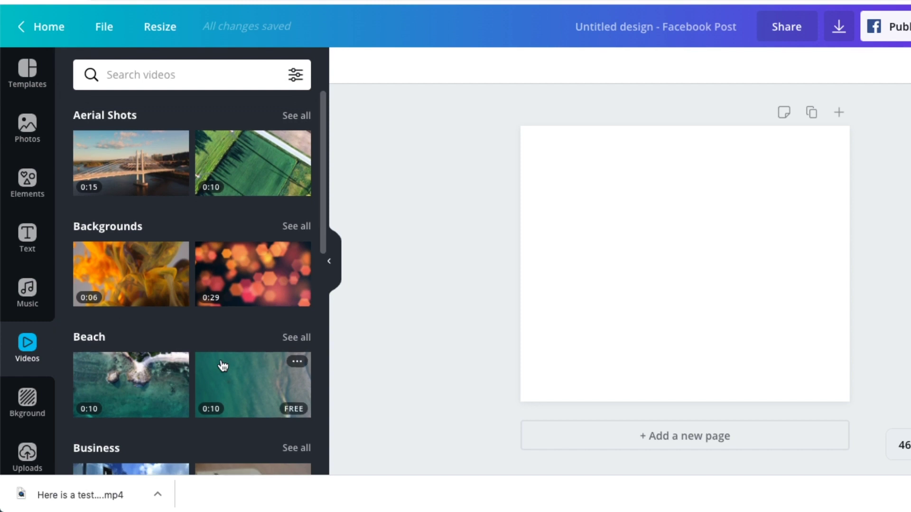
{"action": "scroll", "coordinate": [222, 366], "scroll_direction": "down", "scroll_amount": 8}
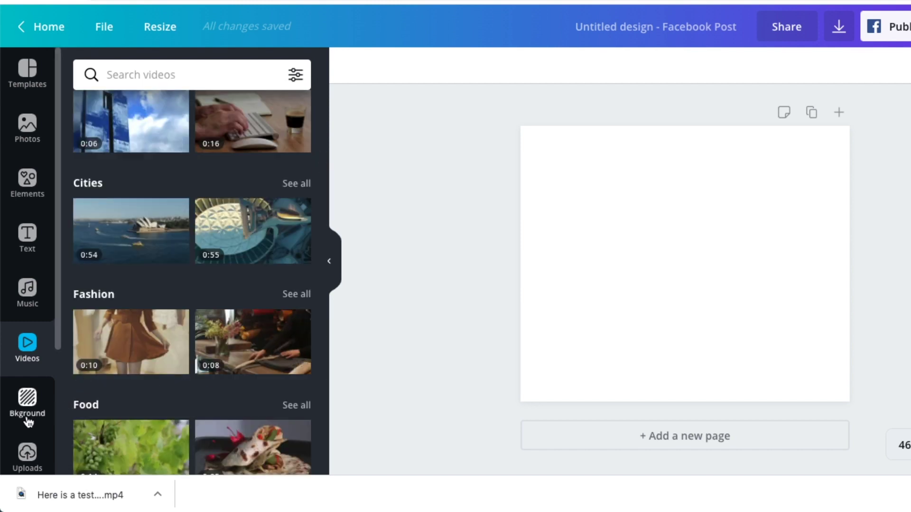
{"action": "scroll", "coordinate": [26, 422], "scroll_direction": "down", "scroll_amount": 2}
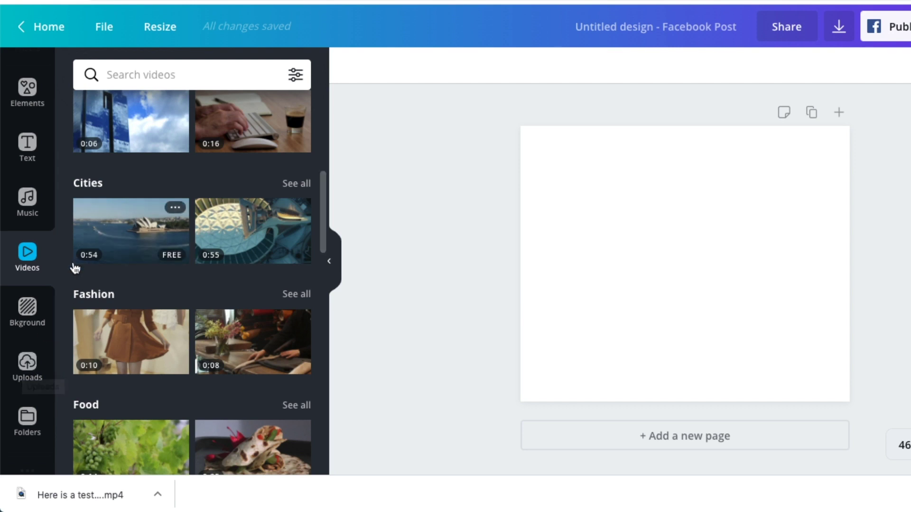
{"action": "scroll", "coordinate": [152, 263], "scroll_direction": "up", "scroll_amount": 8}
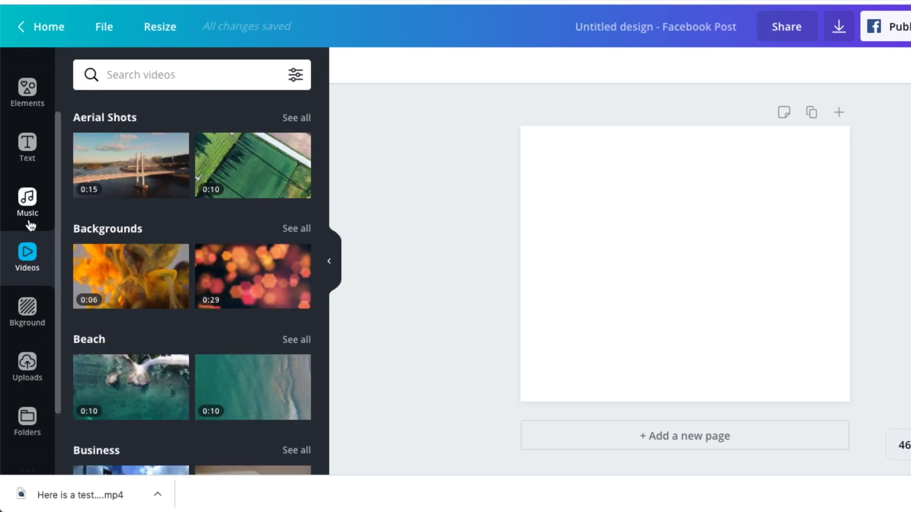
{"action": "scroll", "coordinate": [28, 226], "scroll_direction": "up", "scroll_amount": 2}
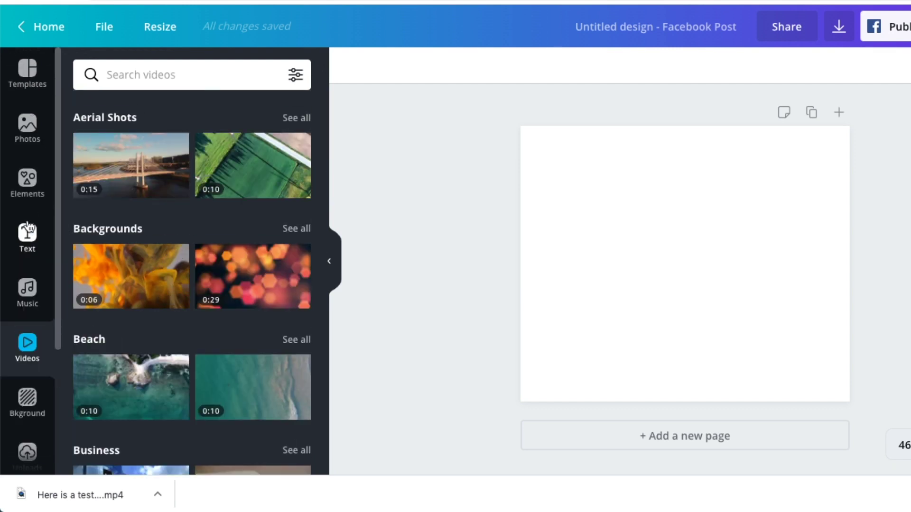
Step: Apply the recently used "Not all who wander are lost" template and replace its heading with "Here is my Facebook Post"
{"action": "left_click", "coordinate": [29, 71]}
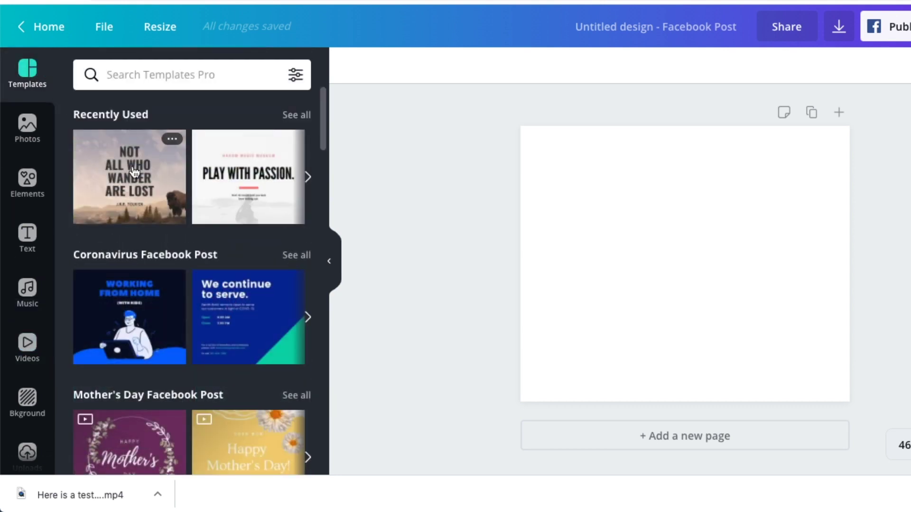
{"action": "left_click", "coordinate": [134, 173]}
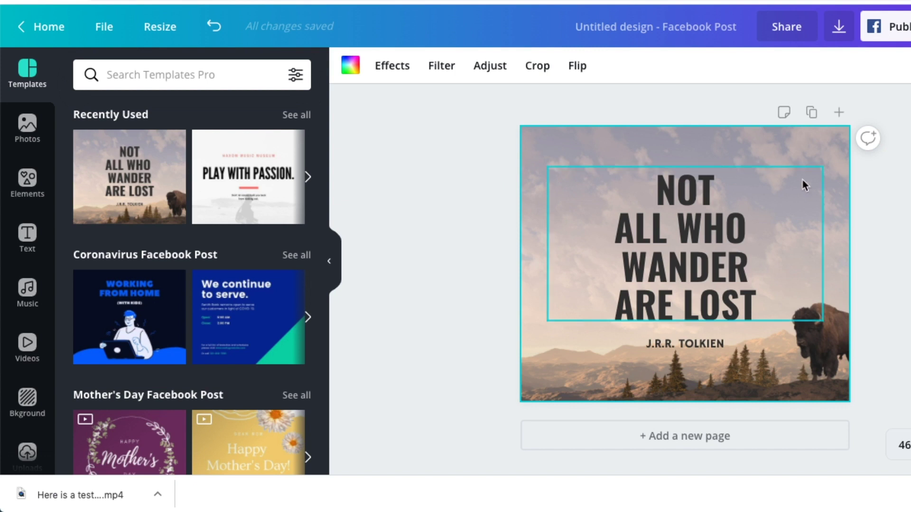
{"action": "left_click", "coordinate": [756, 301]}
{"action": "left_click", "coordinate": [757, 302]}
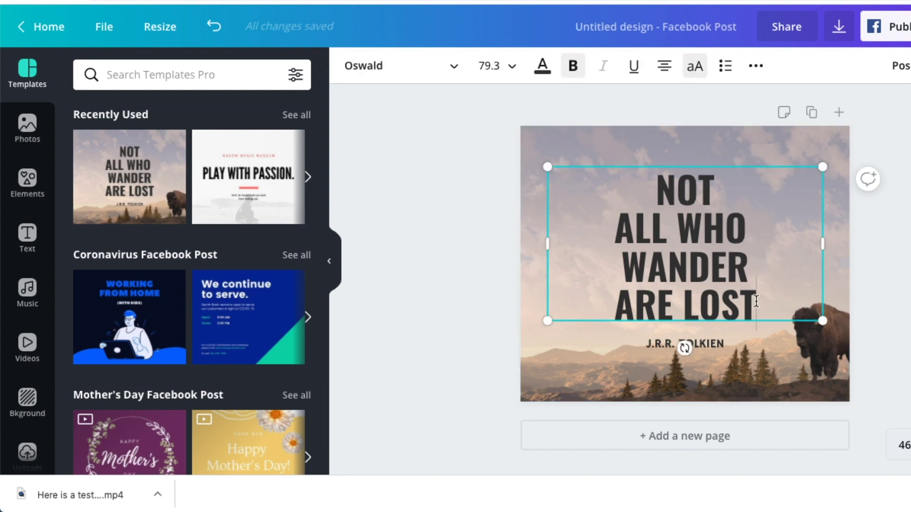
{"action": "key", "text": "ctrl+a"}
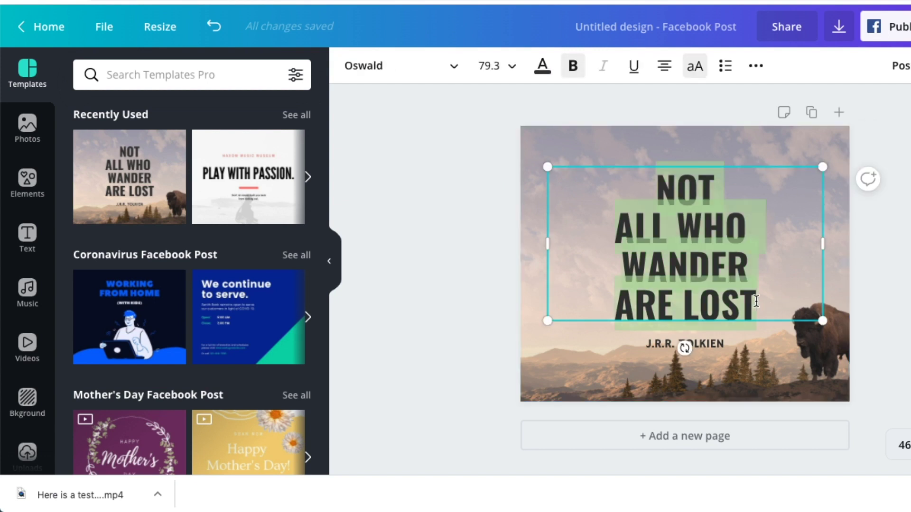
{"action": "type", "text": "Here is "}
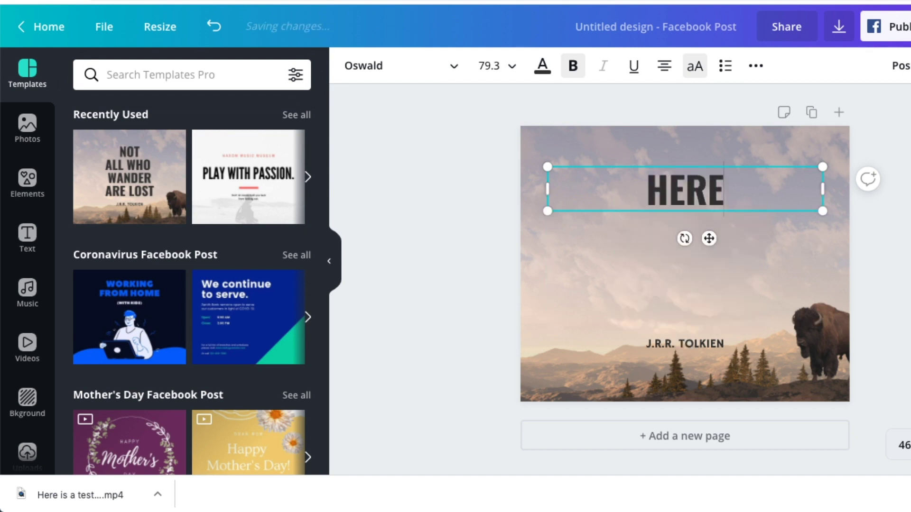
{"action": "type", "text": "my "}
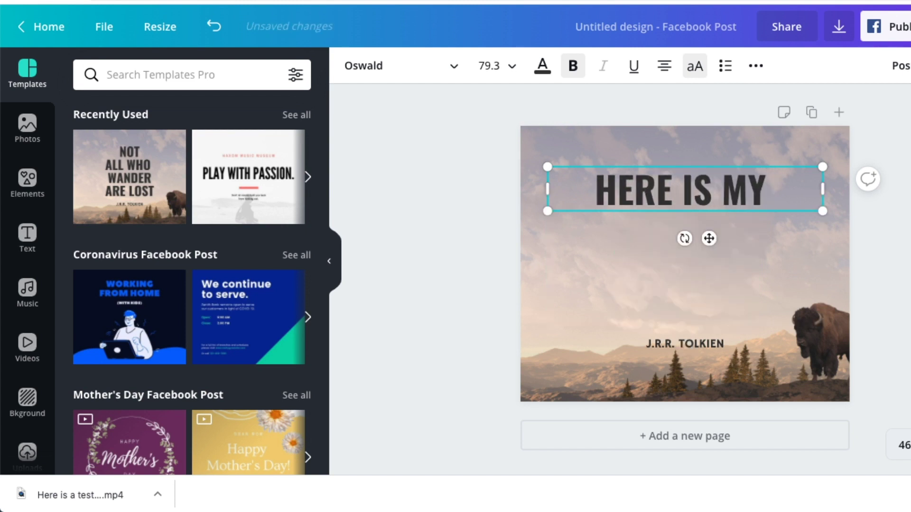
{"action": "type", "text": "Facebook"}
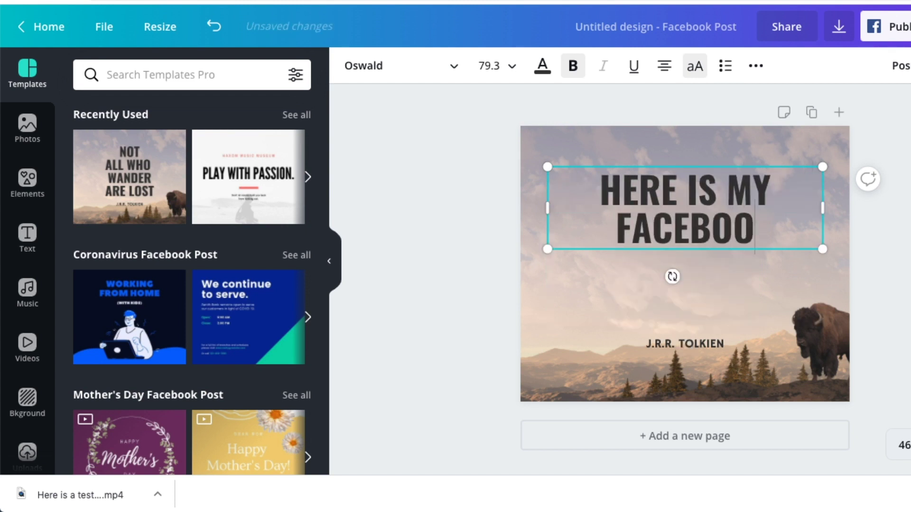
{"action": "type", "text": " Post"}
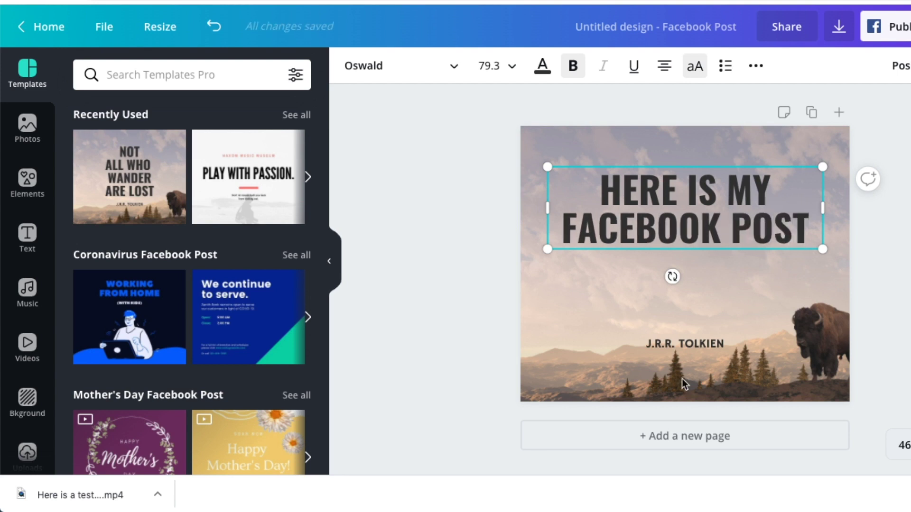
Step: Insert "TEST" after "HERE IS MY" in the heading and replace the author line with the creator's first name between hyphens
{"action": "left_click", "coordinate": [707, 349]}
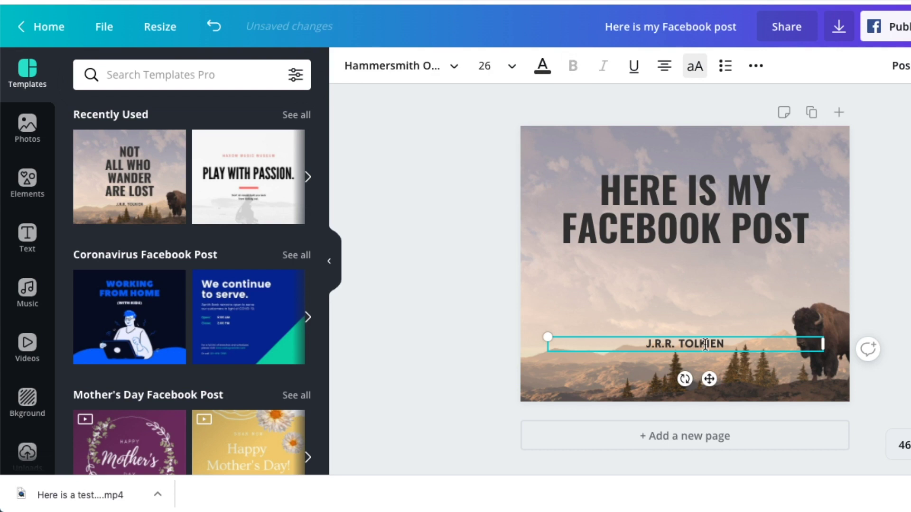
{"action": "left_click", "coordinate": [785, 192]}
{"action": "left_click", "coordinate": [767, 188]}
{"action": "type", "text": "TEST"}
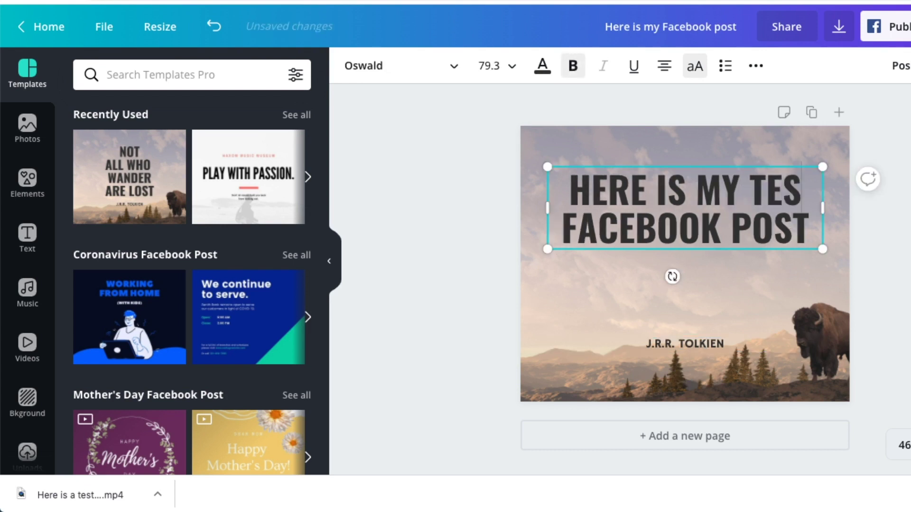
{"action": "left_click", "coordinate": [702, 343]}
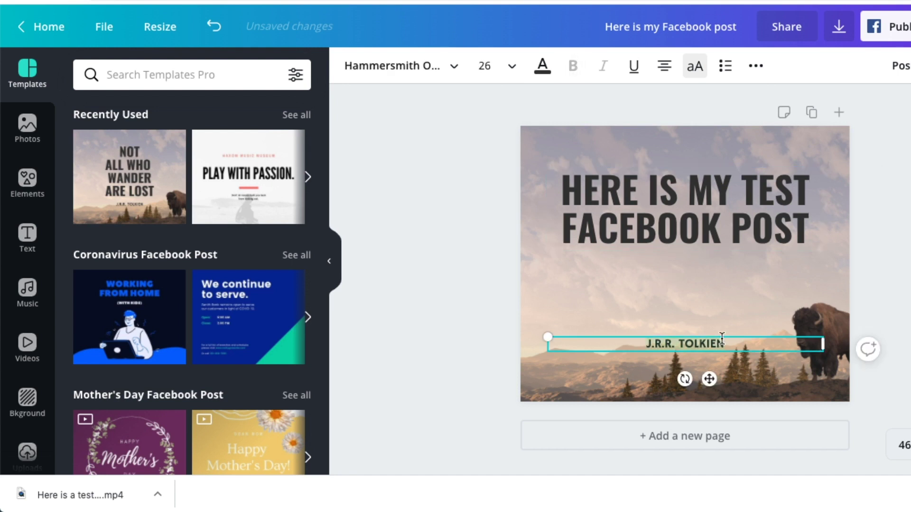
{"action": "type", "text": "-CALEB-"}
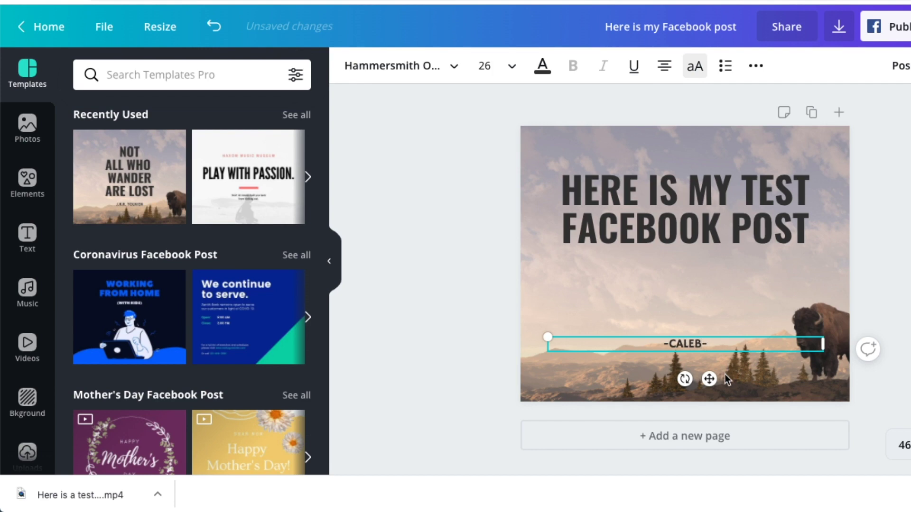
Step: Add the recently used teal curved arrow to the design, placing it below the heading and rotating it to point up
{"action": "left_click", "coordinate": [27, 182]}
{"action": "scroll", "coordinate": [104, 197], "scroll_direction": "up", "scroll_amount": 9}
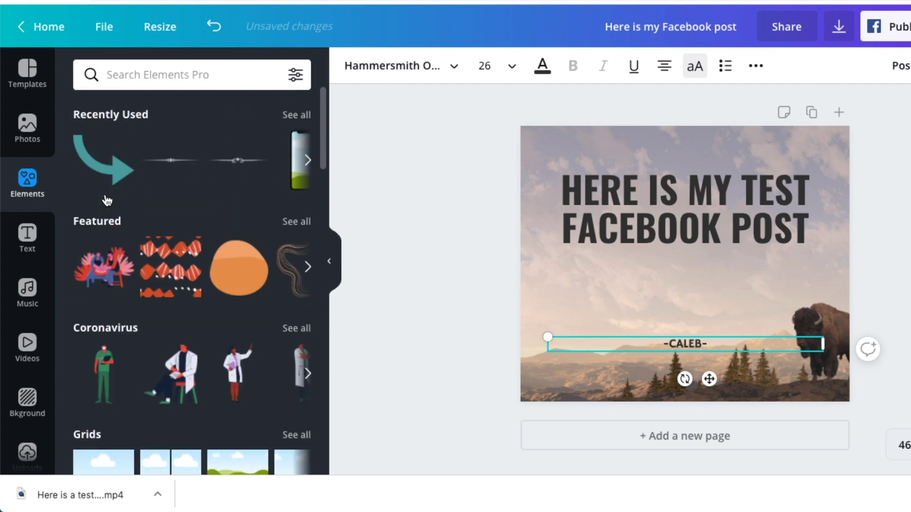
{"action": "left_click", "coordinate": [108, 171]}
{"action": "left_click_drag", "start_coordinate": [684, 345], "coordinate": [687, 297]}
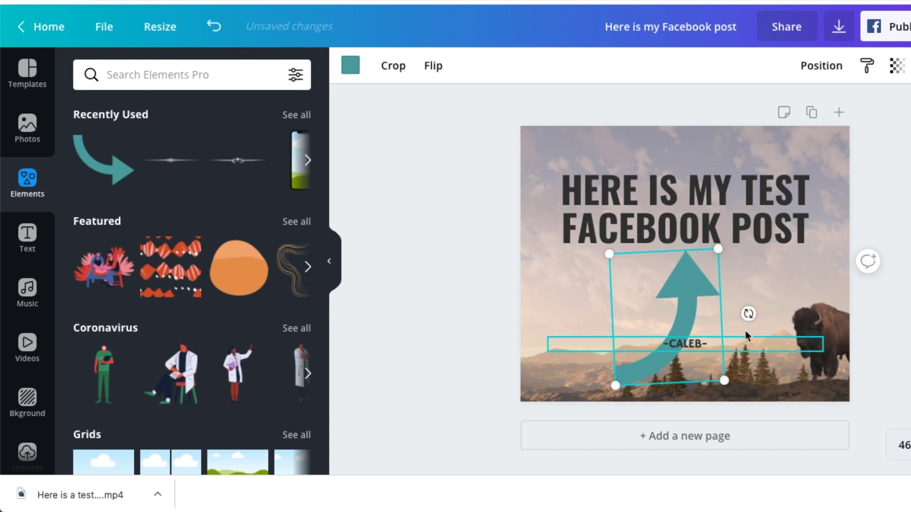
Step: Straighten the teal arrow so it stands upright and shift it slightly down below the heading
{"action": "left_click_drag", "start_coordinate": [748, 314], "coordinate": [748, 318]}
{"action": "left_click_drag", "start_coordinate": [688, 304], "coordinate": [690, 308]}
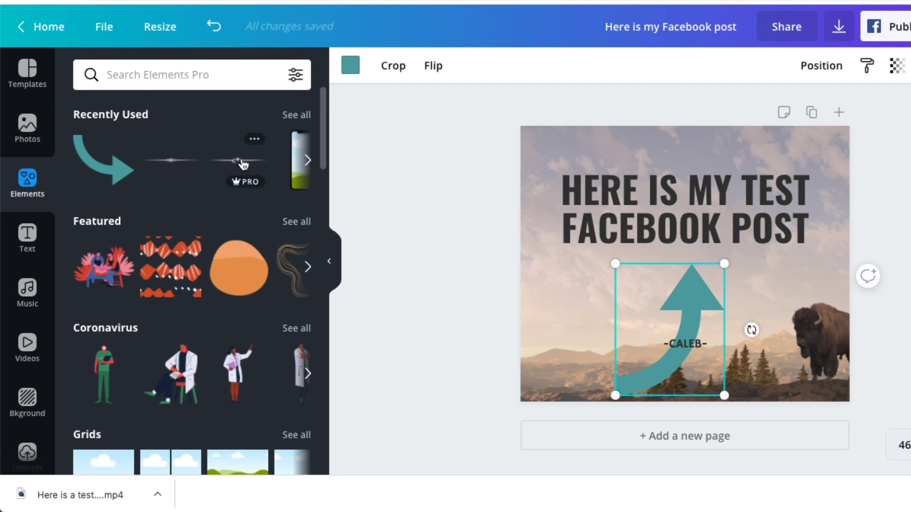
Step: Add the recently used scroll-ornament divider directly beneath the heading and centre the arrow under it
{"action": "left_click", "coordinate": [243, 164]}
{"action": "left_click_drag", "start_coordinate": [701, 264], "coordinate": [697, 256]}
{"action": "left_click", "coordinate": [694, 328]}
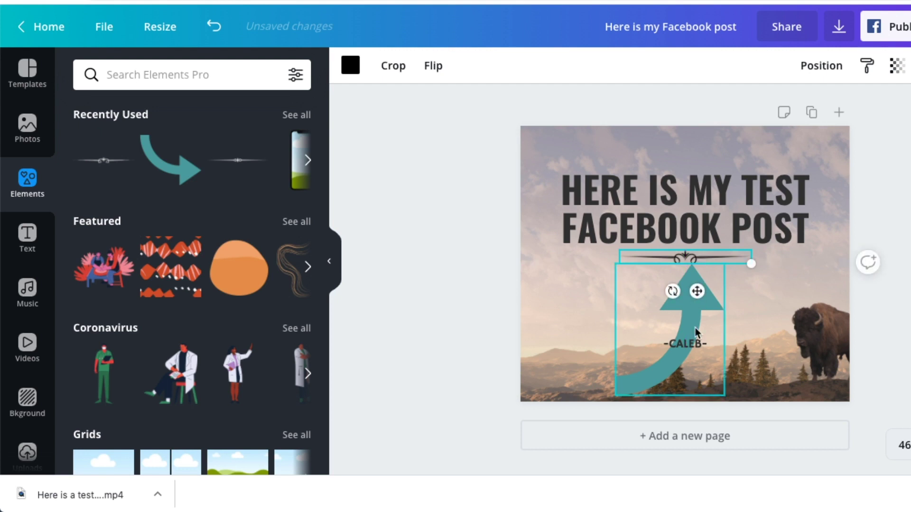
{"action": "left_click_drag", "start_coordinate": [690, 327], "coordinate": [687, 328]}
{"action": "left_click", "coordinate": [768, 298]}
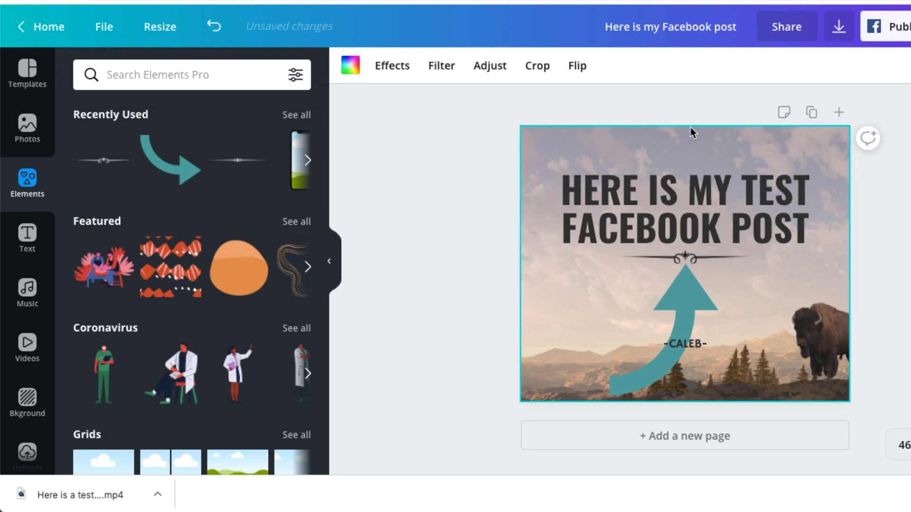
Step: Recolour the curved arrow black using the document colours
{"action": "left_click", "coordinate": [679, 299]}
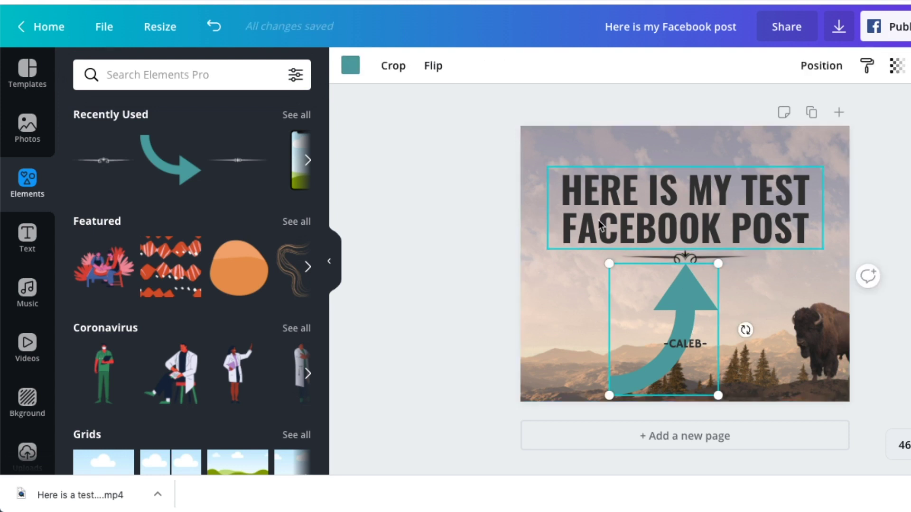
{"action": "left_click", "coordinate": [350, 65]}
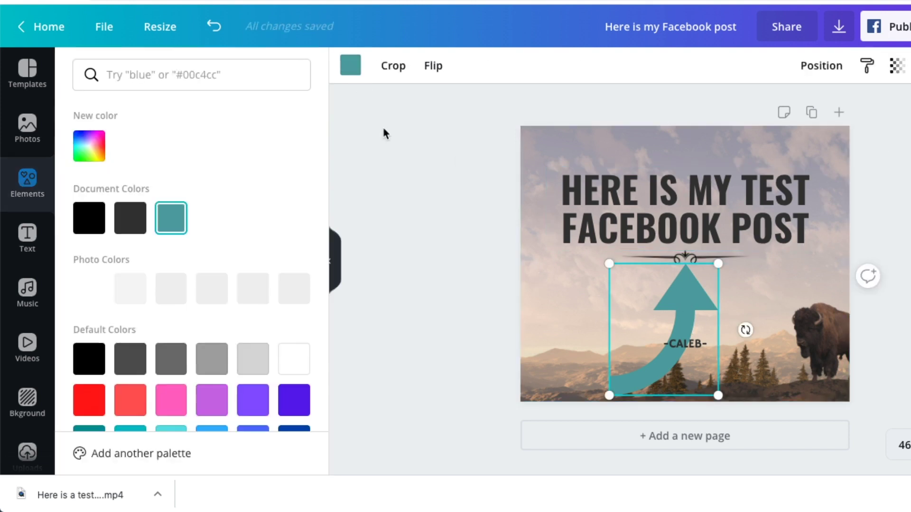
{"action": "left_click", "coordinate": [90, 227]}
{"action": "key", "text": "Escape"}
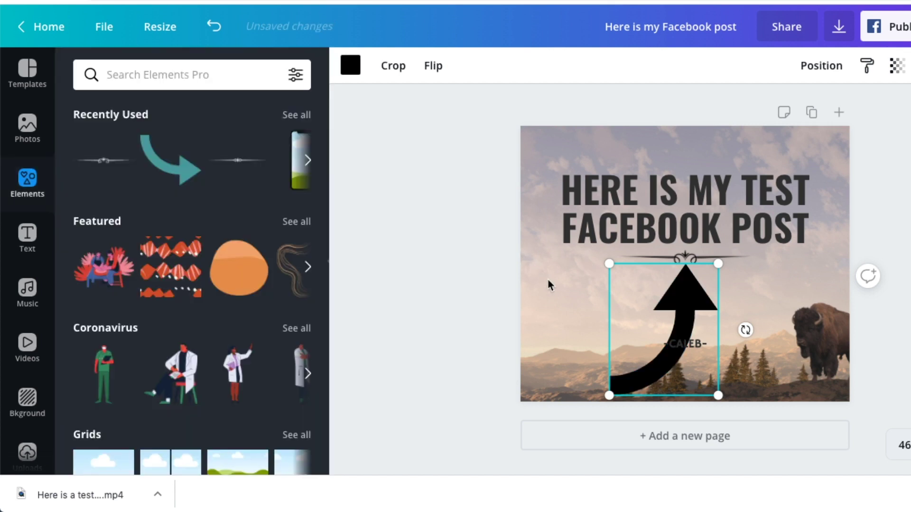
Step: Add the recently used thin diamond-ornament divider and position it centred just above the heading
{"action": "left_click", "coordinate": [232, 164]}
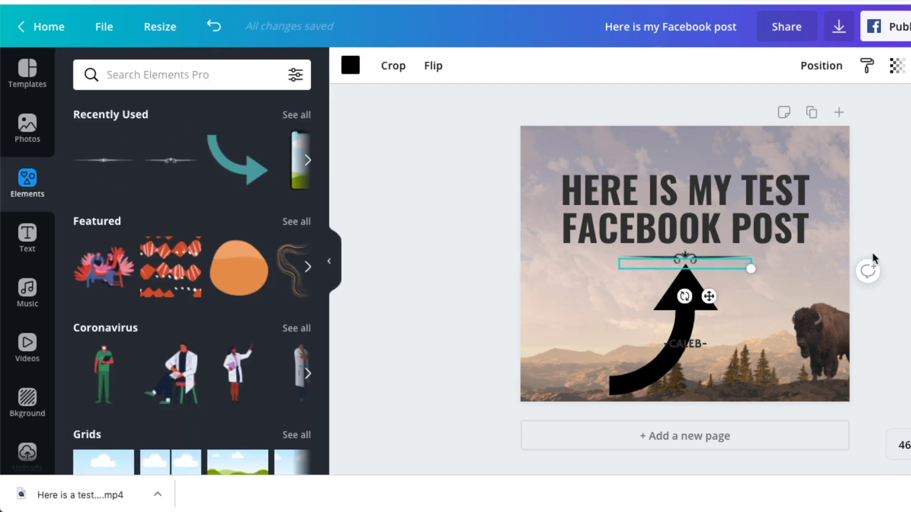
{"action": "left_click_drag", "start_coordinate": [705, 268], "coordinate": [703, 162]}
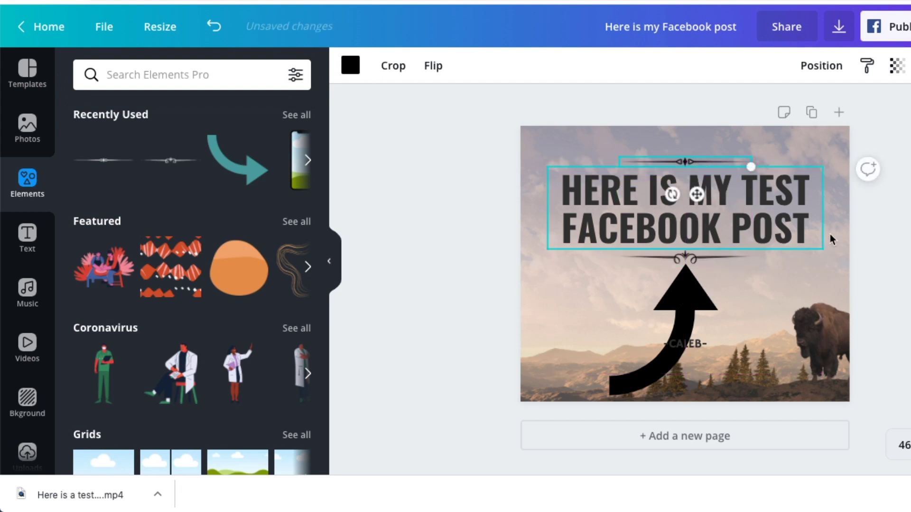
{"action": "left_click", "coordinate": [839, 324]}
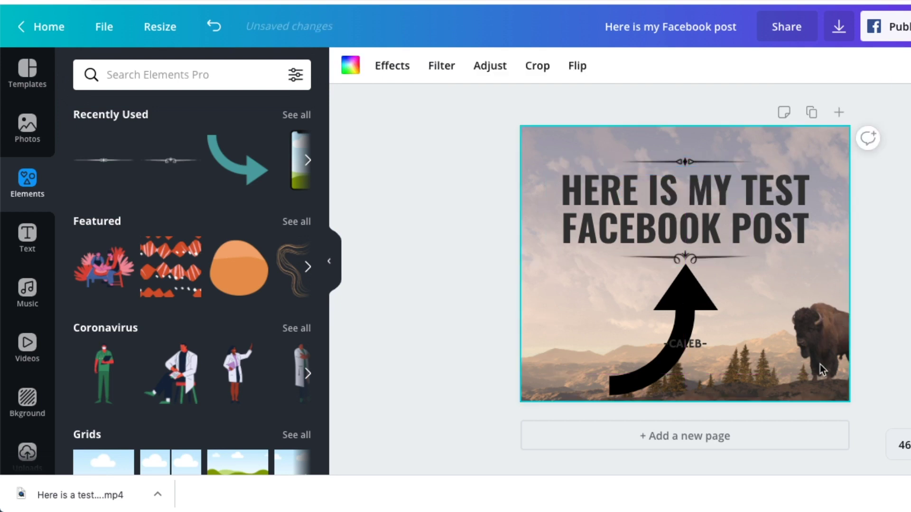
Step: Move the author name line off the arrow to the open area beside the arrowhead, above the bison
{"action": "left_click", "coordinate": [699, 337]}
{"action": "left_click_drag", "start_coordinate": [699, 337], "coordinate": [782, 285]}
{"action": "left_click", "coordinate": [794, 389]}
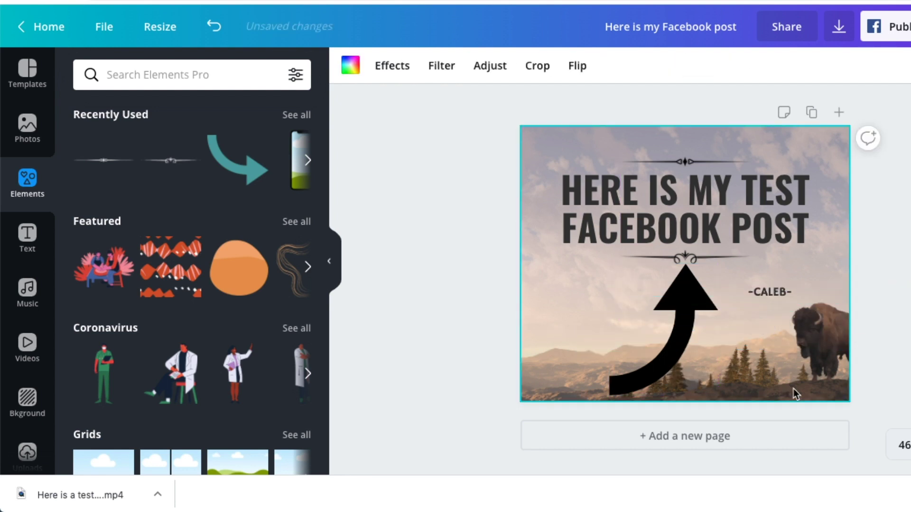
Step: Replace the bison background photo with the green coastline photo found by searching the stock photos for "mountian"
{"action": "right_click", "coordinate": [566, 141]}
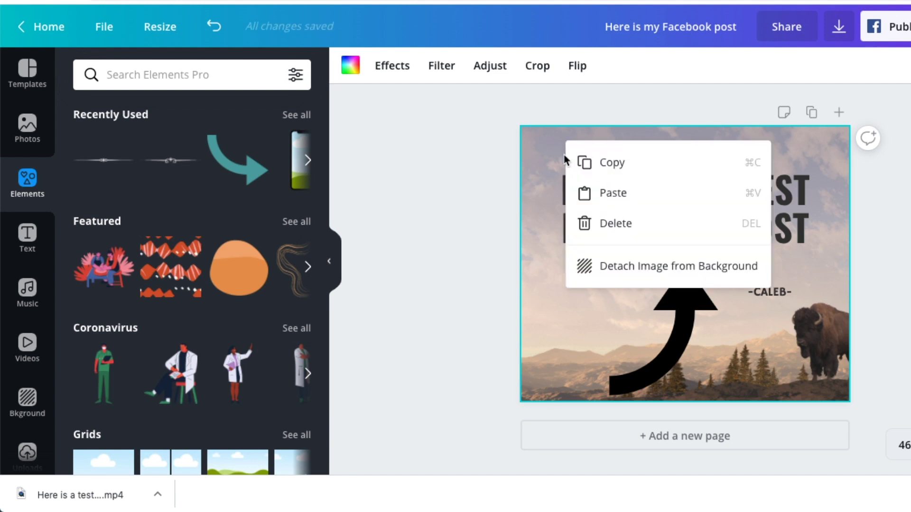
{"action": "left_click", "coordinate": [610, 227]}
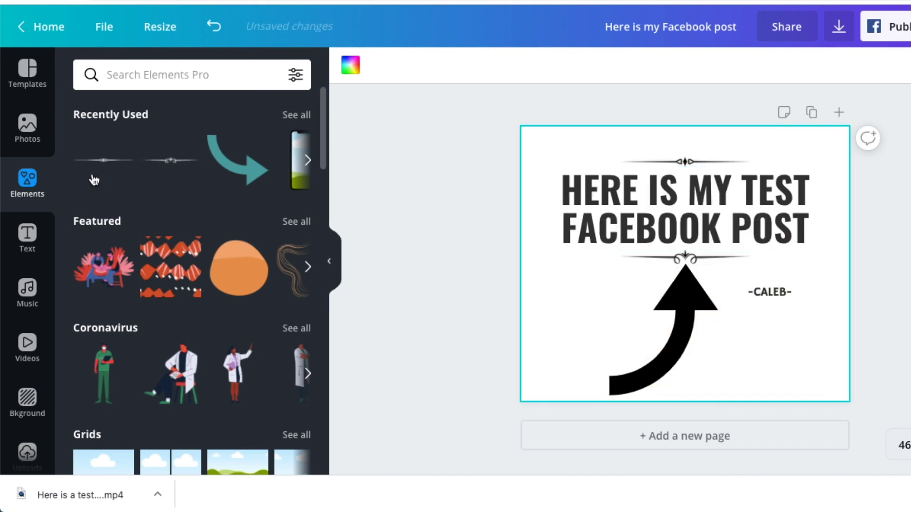
{"action": "left_click", "coordinate": [27, 139]}
{"action": "scroll", "coordinate": [189, 237], "scroll_direction": "down", "scroll_amount": 8}
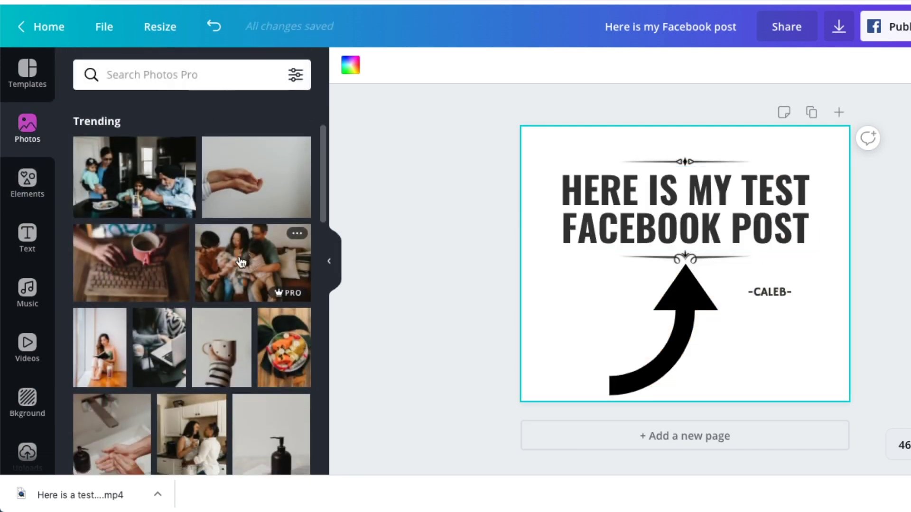
{"action": "left_click", "coordinate": [156, 74]}
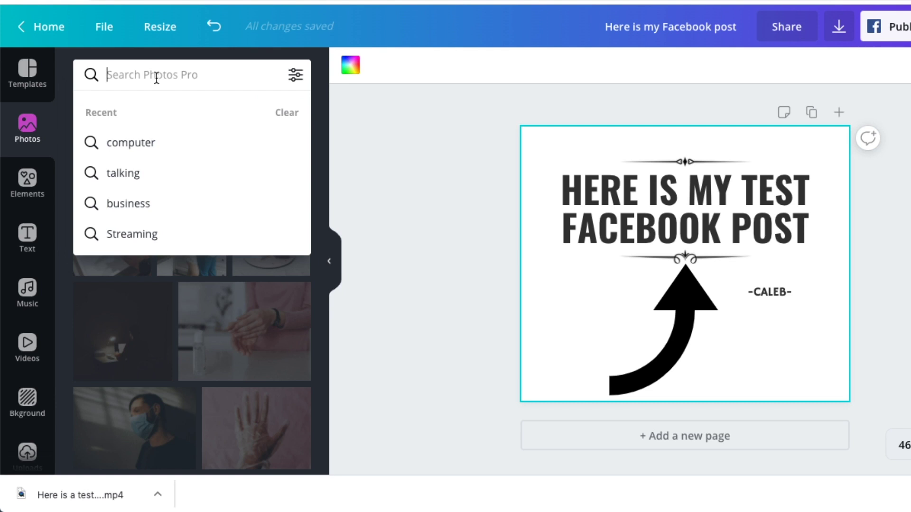
{"action": "type", "text": "mountian"}
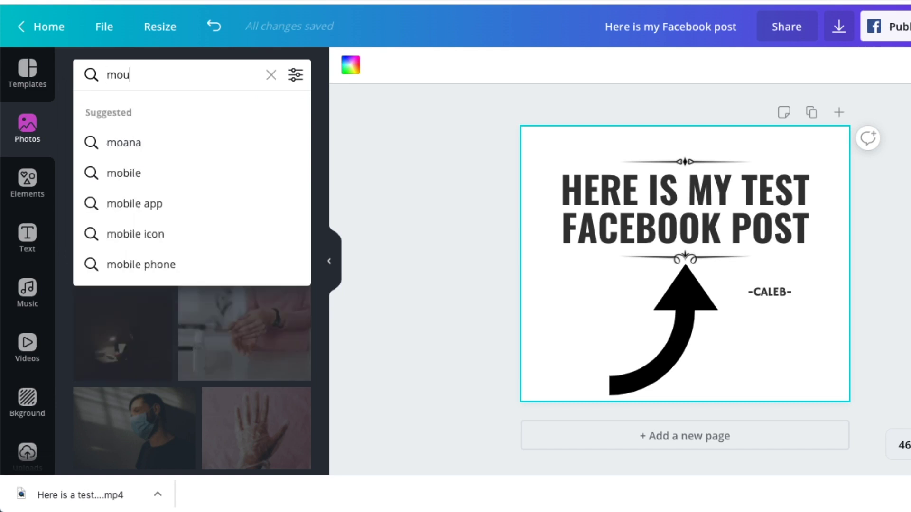
{"action": "key", "text": "Return"}
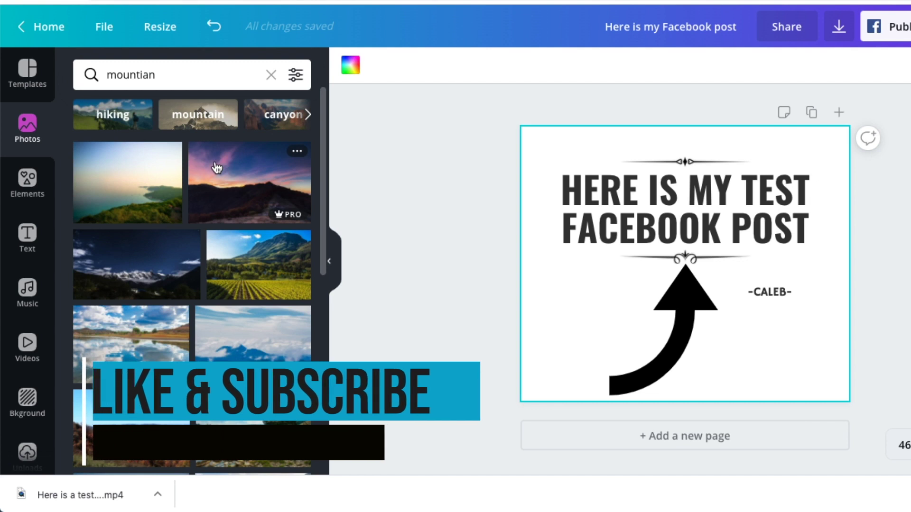
{"action": "left_click_drag", "start_coordinate": [101, 179], "coordinate": [530, 198]}
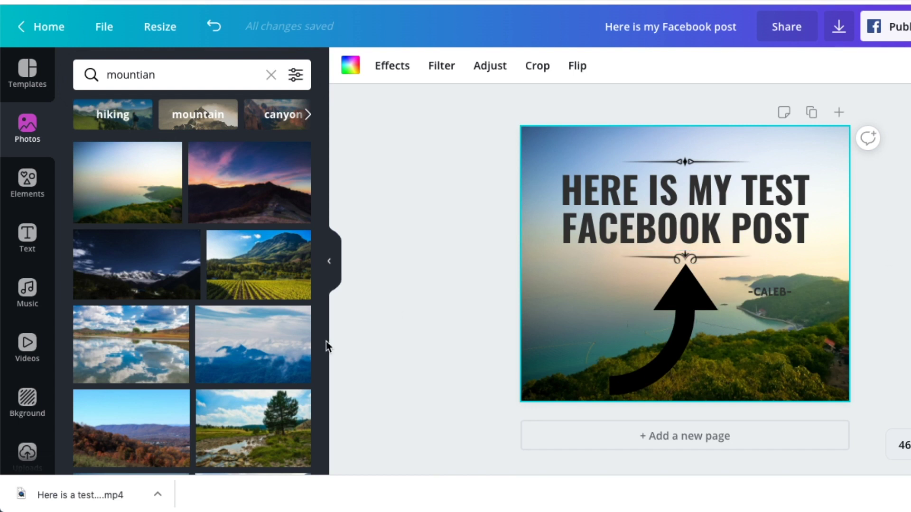
Step: Delete the coastline background photo and set the 0:10 Beach stock video of a plain aerial shoreline as the background
{"action": "right_click", "coordinate": [548, 148]}
{"action": "left_click", "coordinate": [596, 240]}
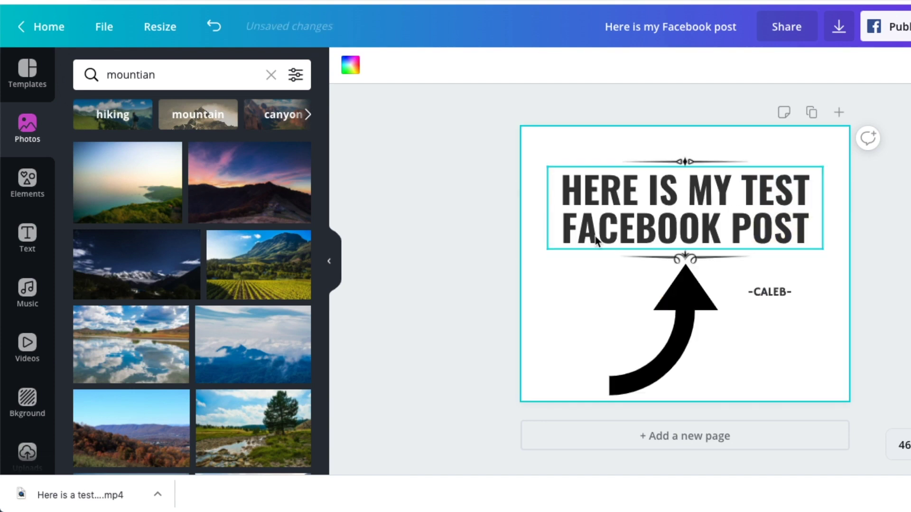
{"action": "left_click", "coordinate": [29, 342]}
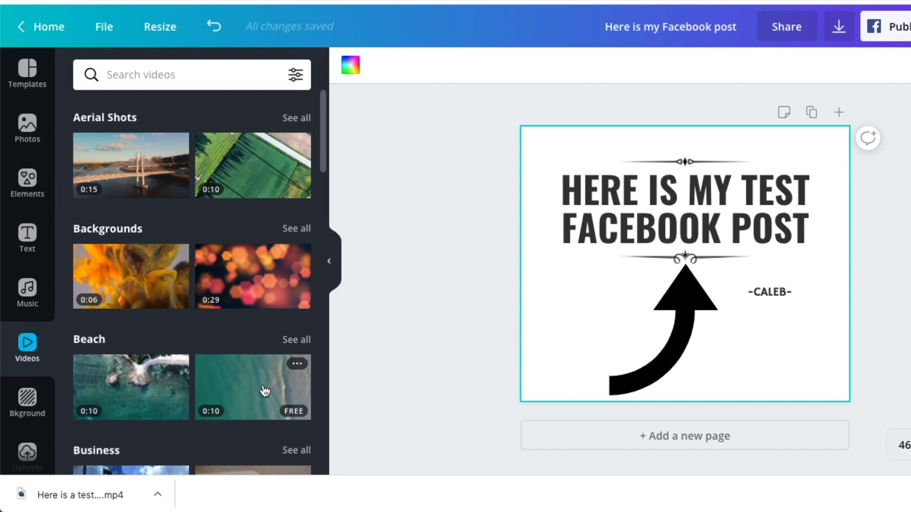
{"action": "left_click_drag", "start_coordinate": [265, 391], "coordinate": [527, 255]}
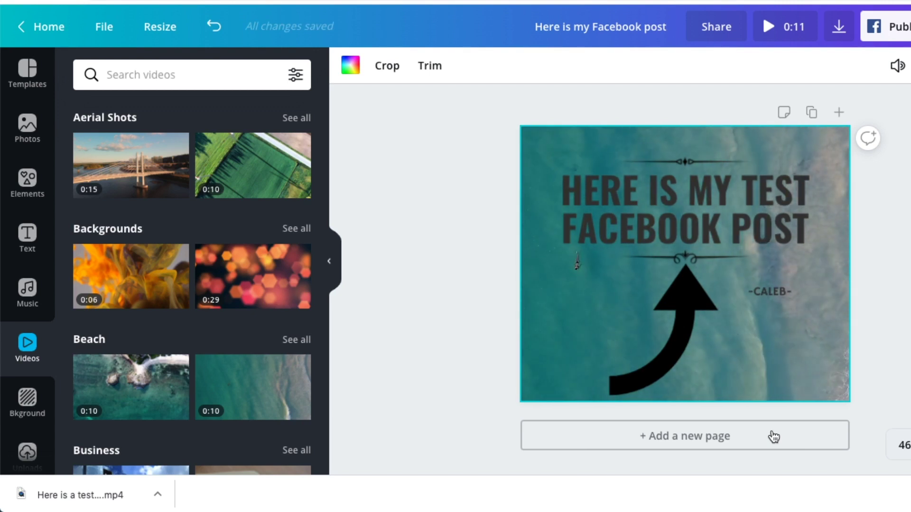
{"action": "scroll", "coordinate": [190, 285], "scroll_direction": "down", "scroll_amount": 2}
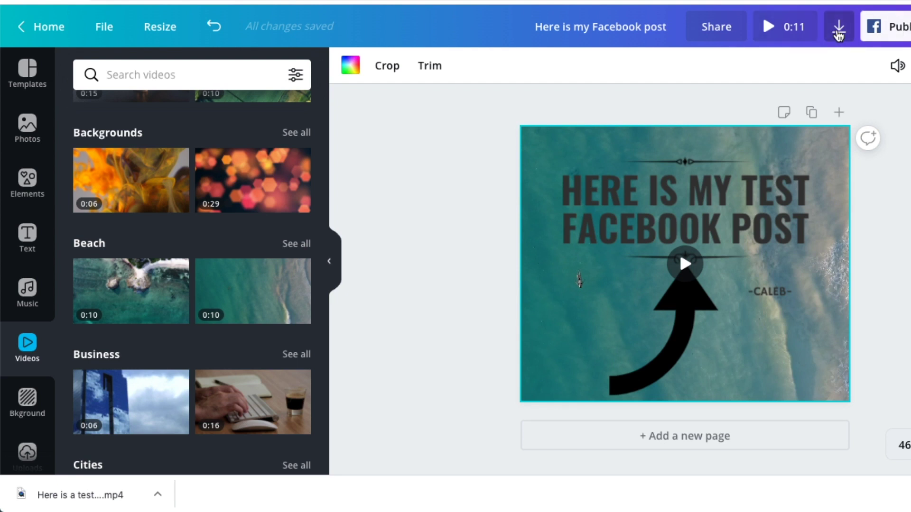
Step: Download the design as an MP4 video after reviewing the file types, and return to editing
{"action": "left_click", "coordinate": [839, 30]}
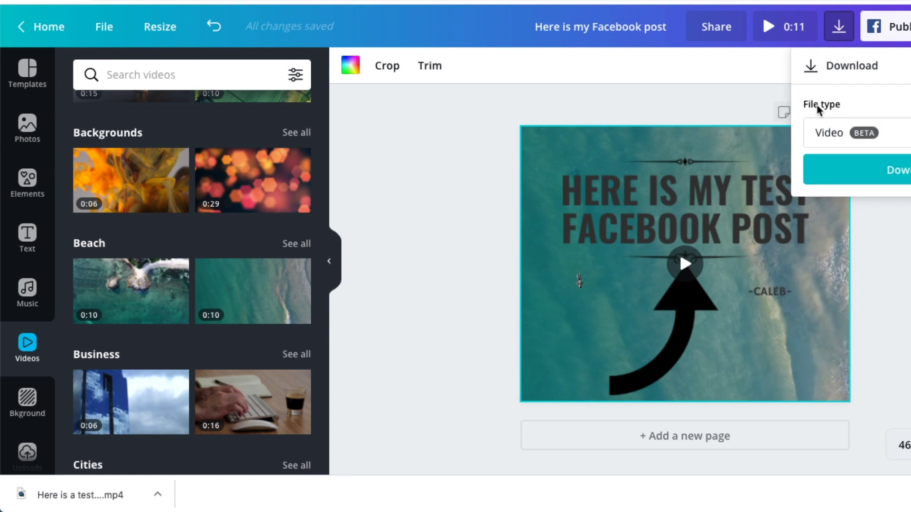
{"action": "left_click", "coordinate": [878, 134]}
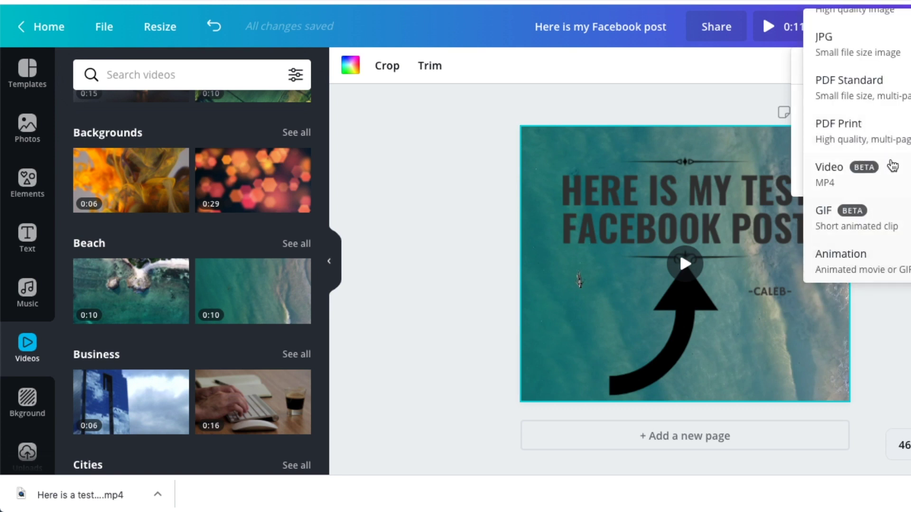
{"action": "scroll", "coordinate": [894, 143], "scroll_direction": "up", "scroll_amount": 1}
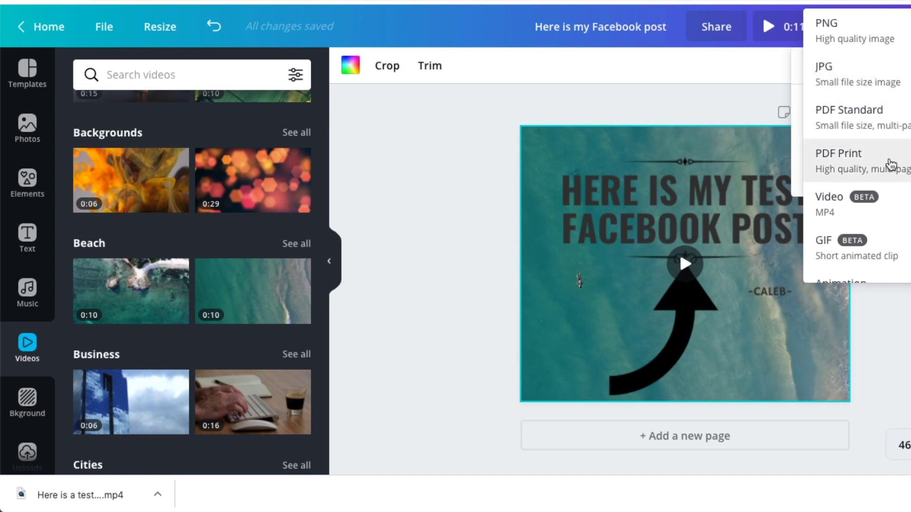
{"action": "scroll", "coordinate": [886, 165], "scroll_direction": "down", "scroll_amount": 1}
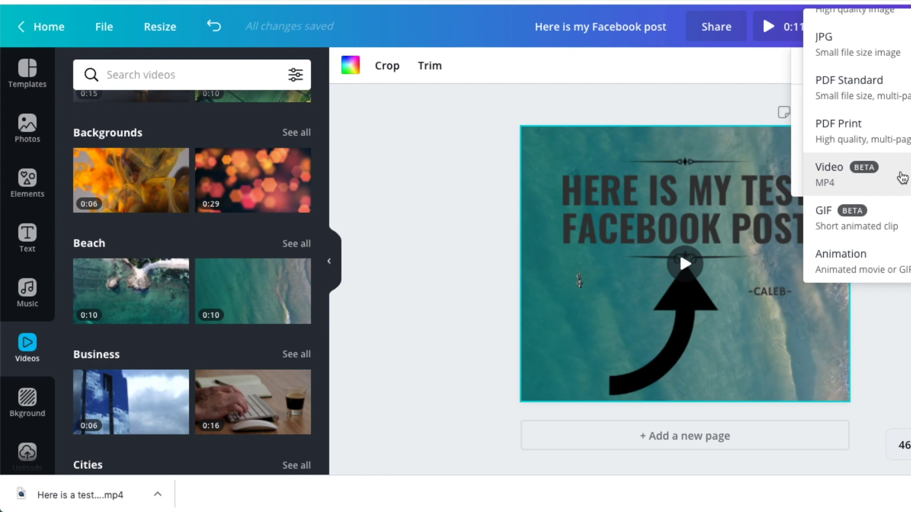
{"action": "left_click", "coordinate": [902, 177]}
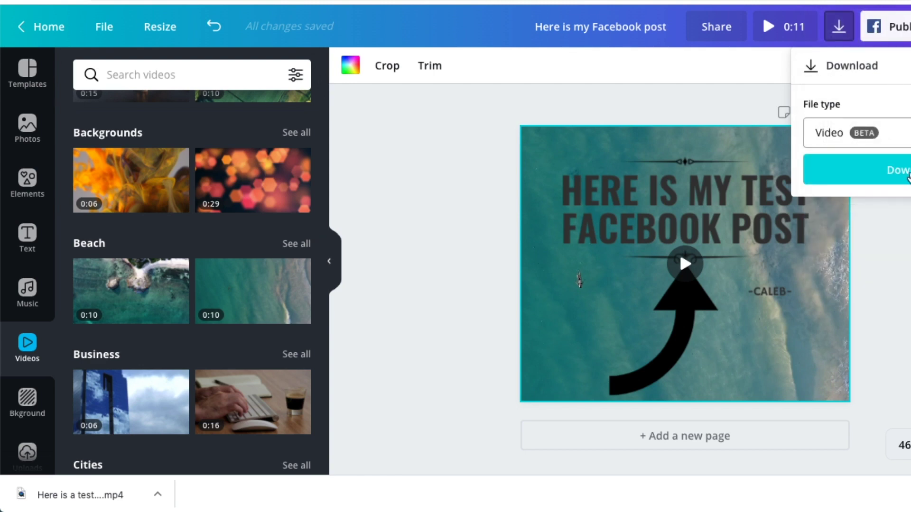
{"action": "left_click", "coordinate": [903, 179]}
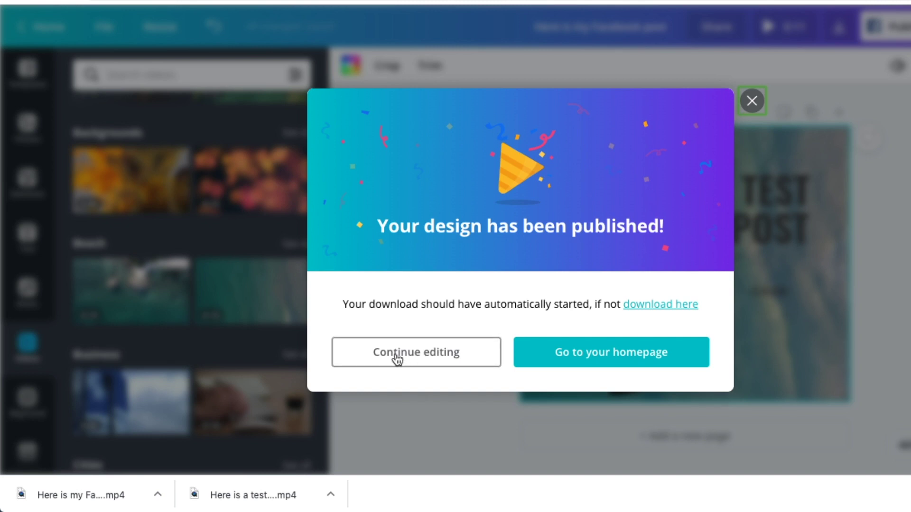
{"action": "left_click", "coordinate": [415, 360]}
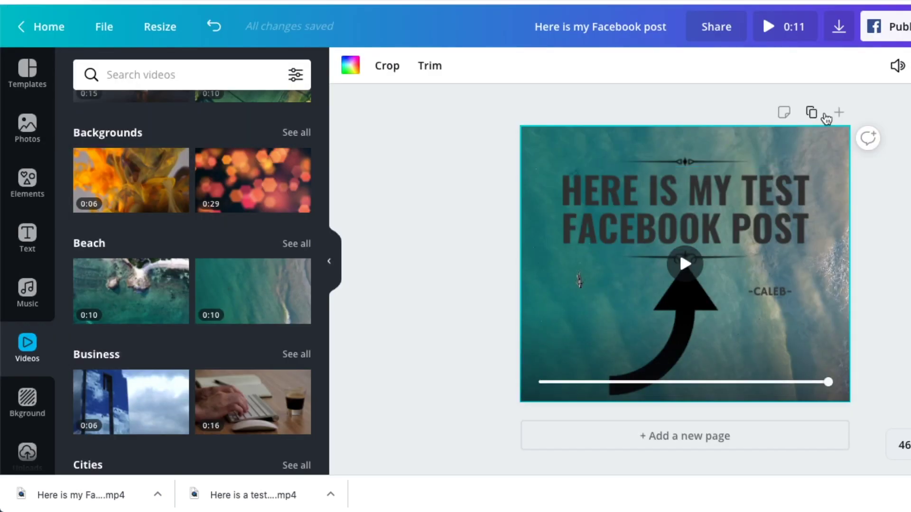